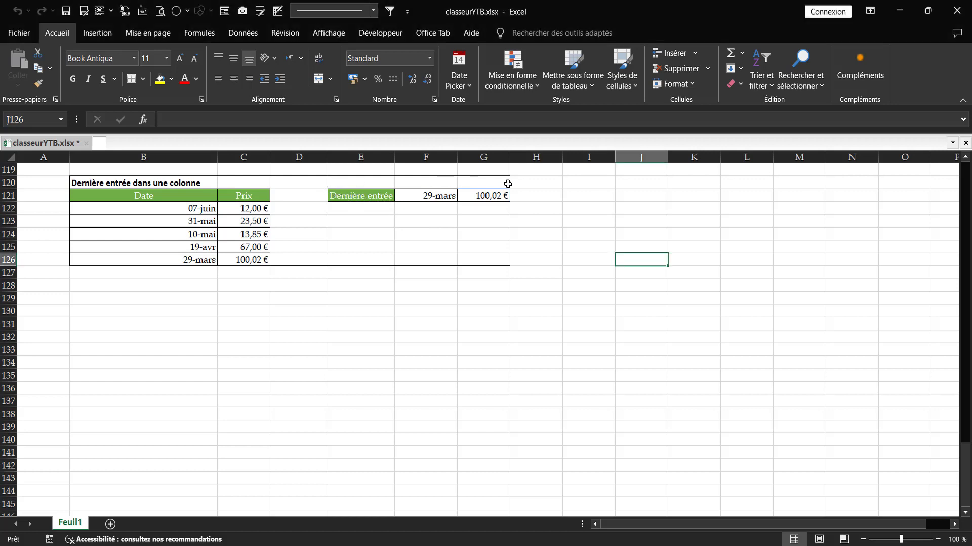
drag(337, 181, 508, 219)
click(419, 242)
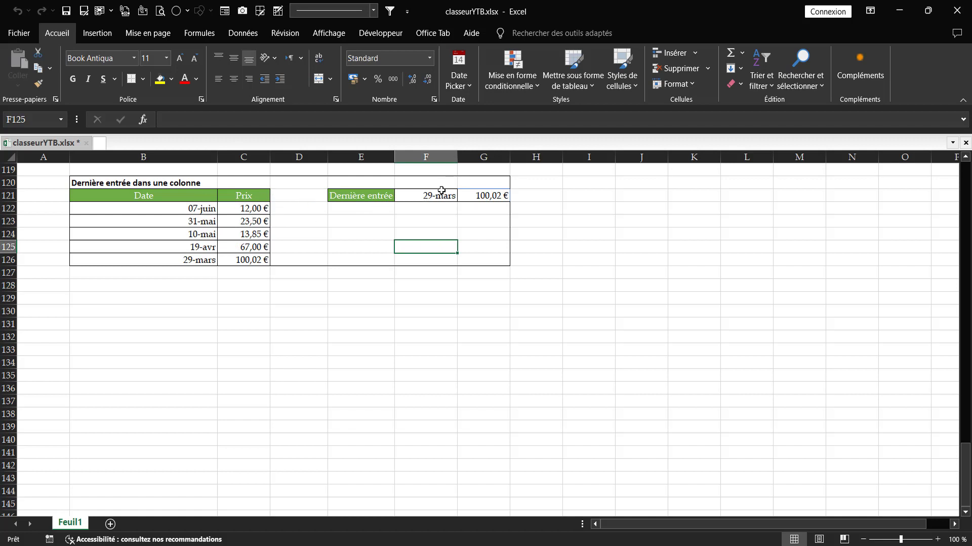
click(473, 232)
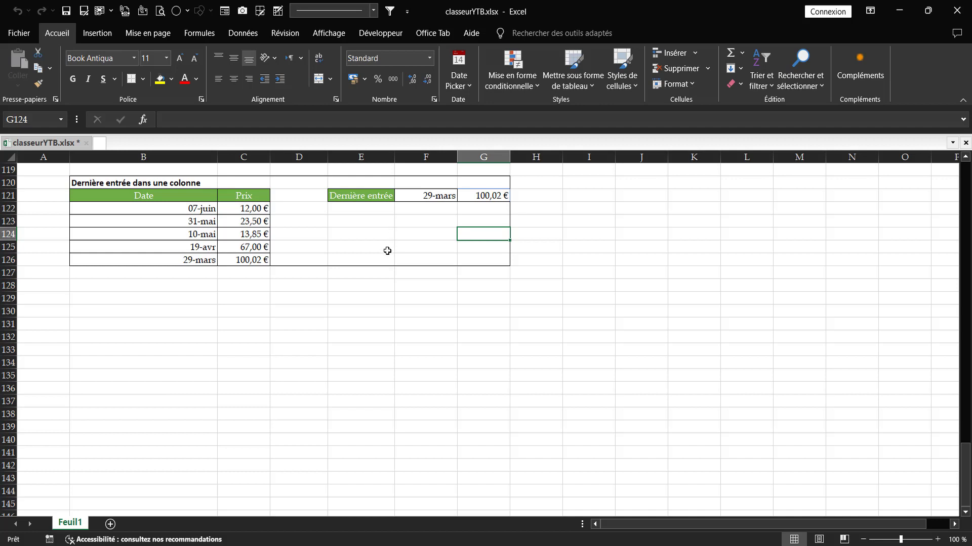
click(196, 259)
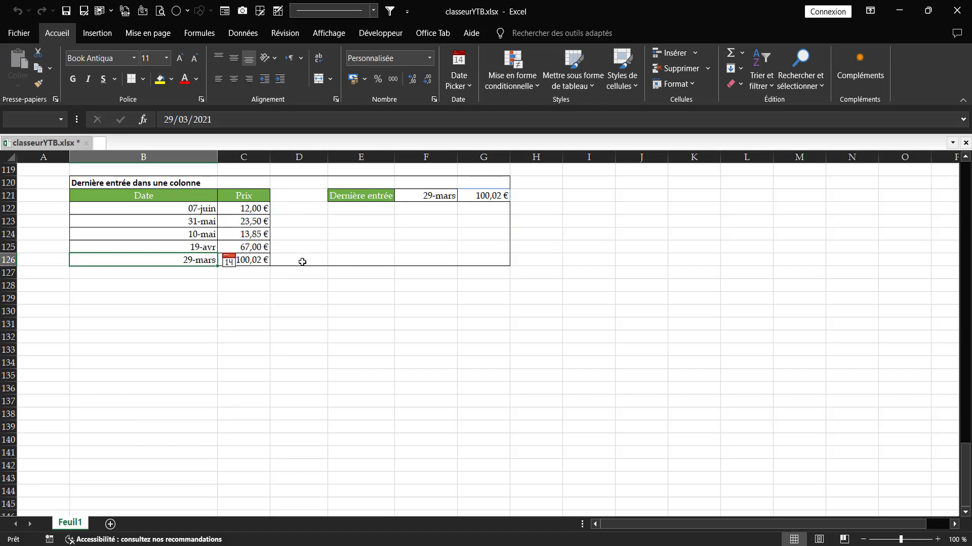
Set the price in the last row of the table, cell C126, to 104.
click(253, 260)
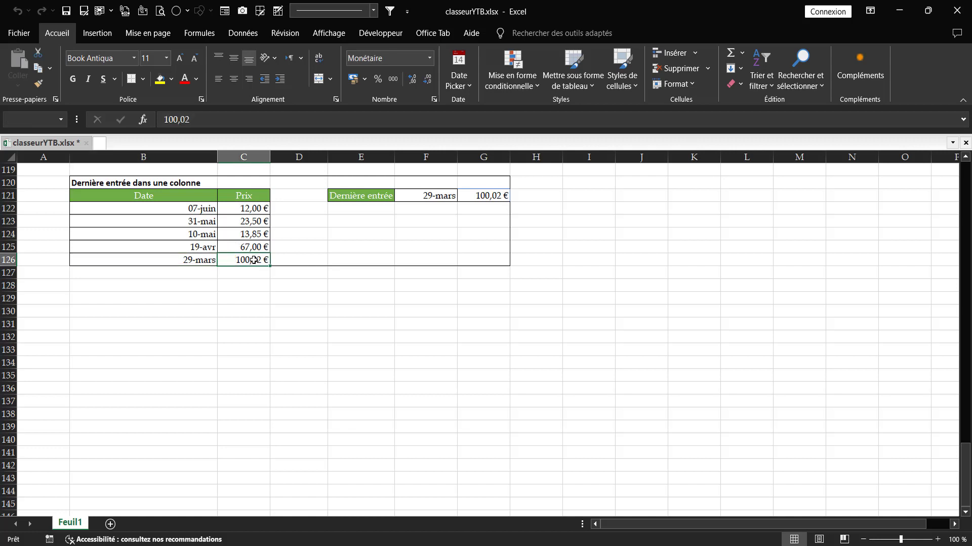
text(104)
key(Return)
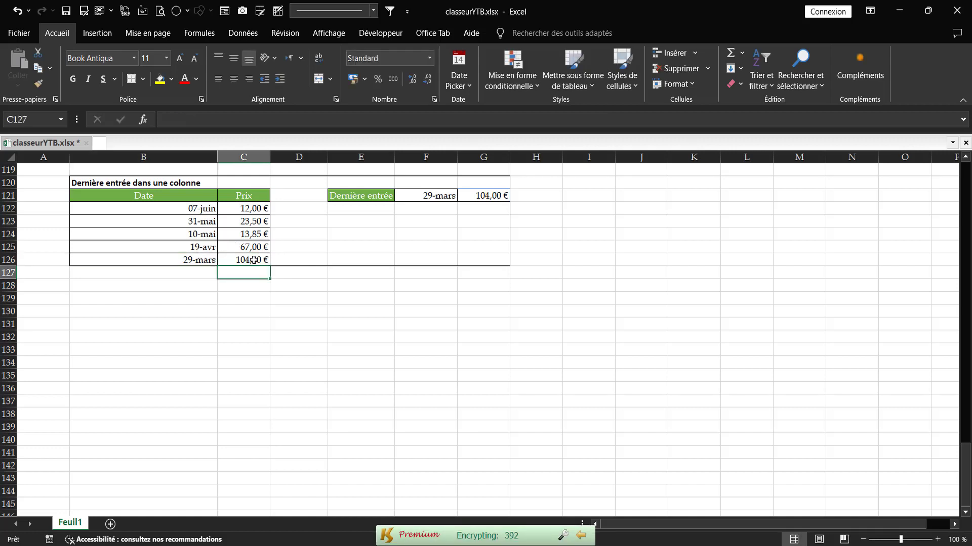
click(187, 258)
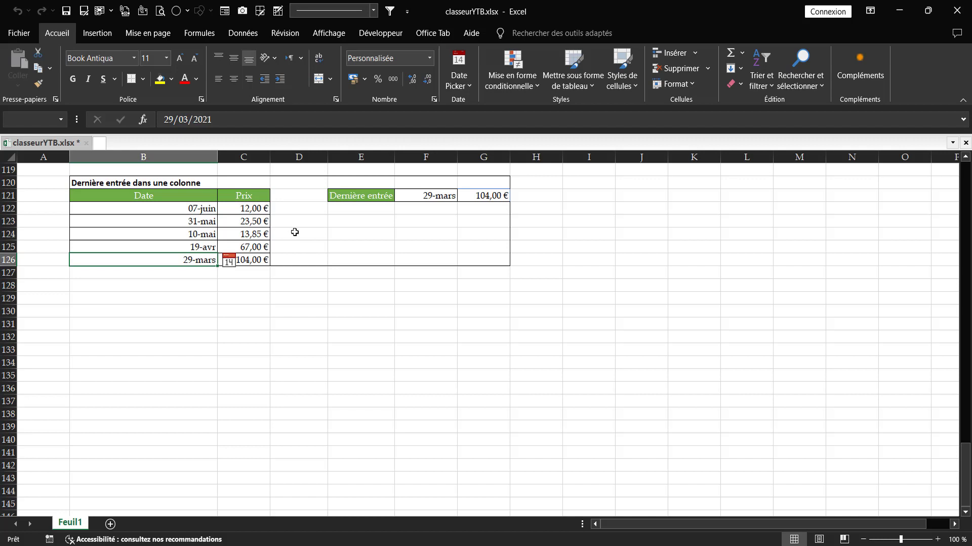
text(28/)
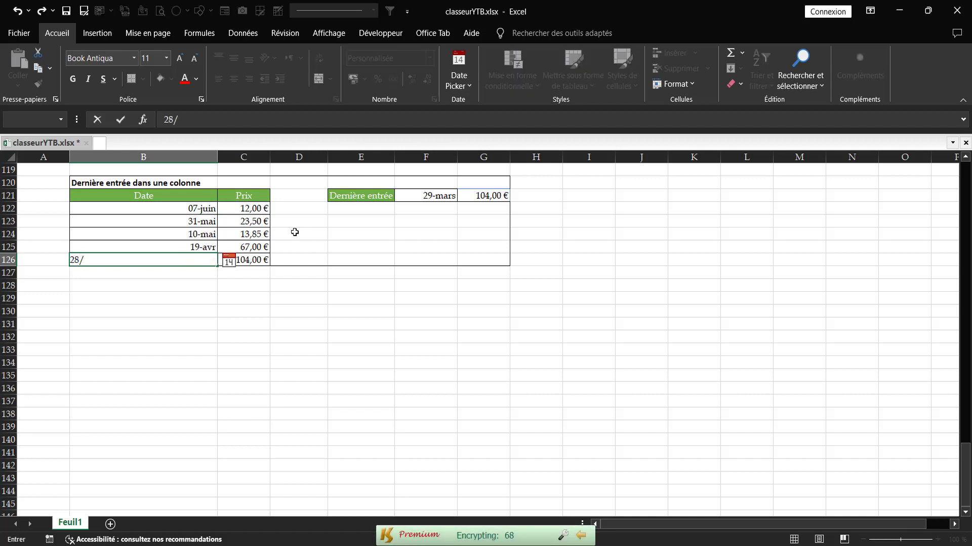
text(26)
key(Return)
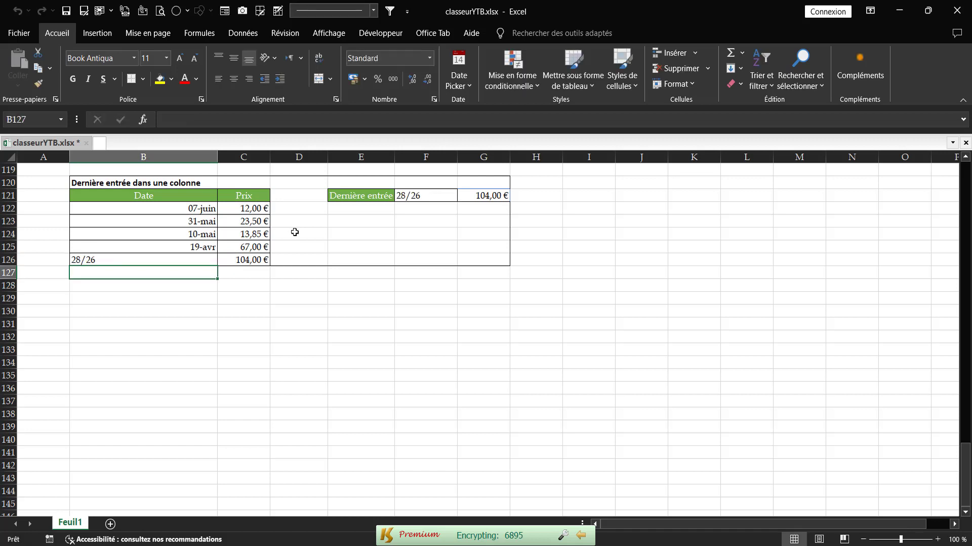
Replace the date in the last row of the table, cell B126, with 26/06.
click(149, 262)
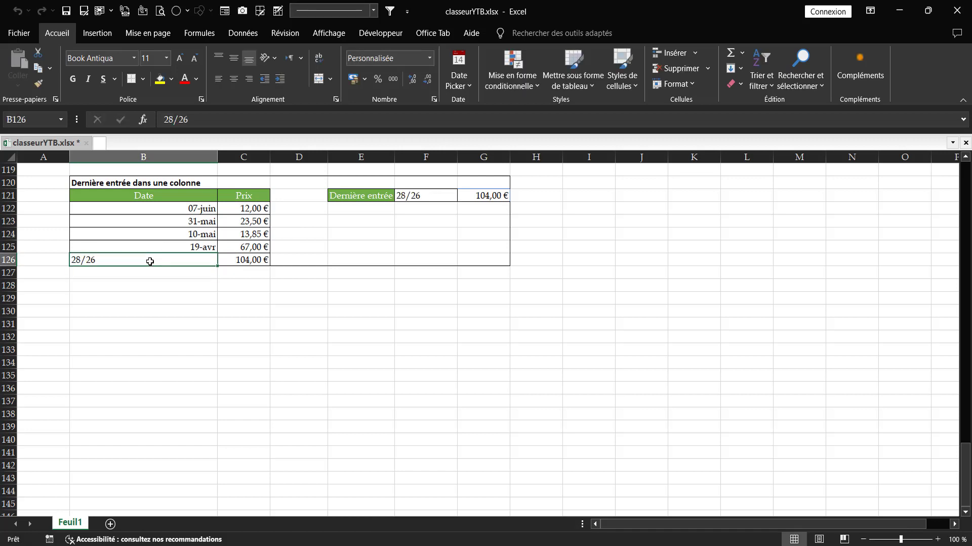
text(26/06)
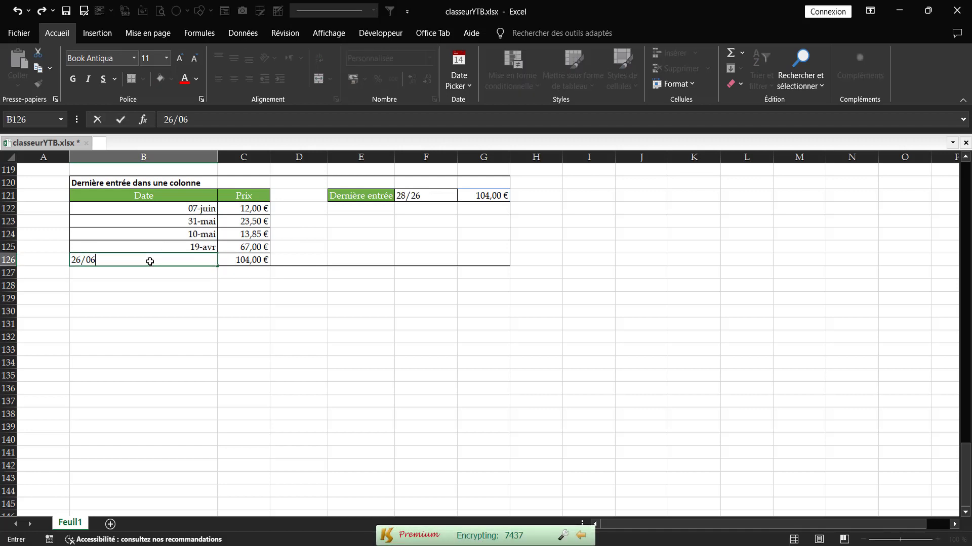
key(Return)
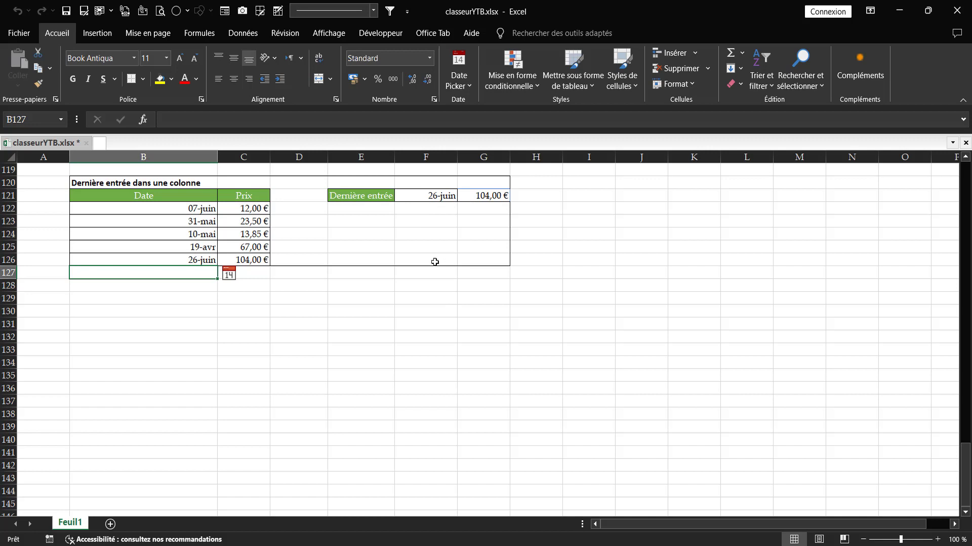
click(342, 302)
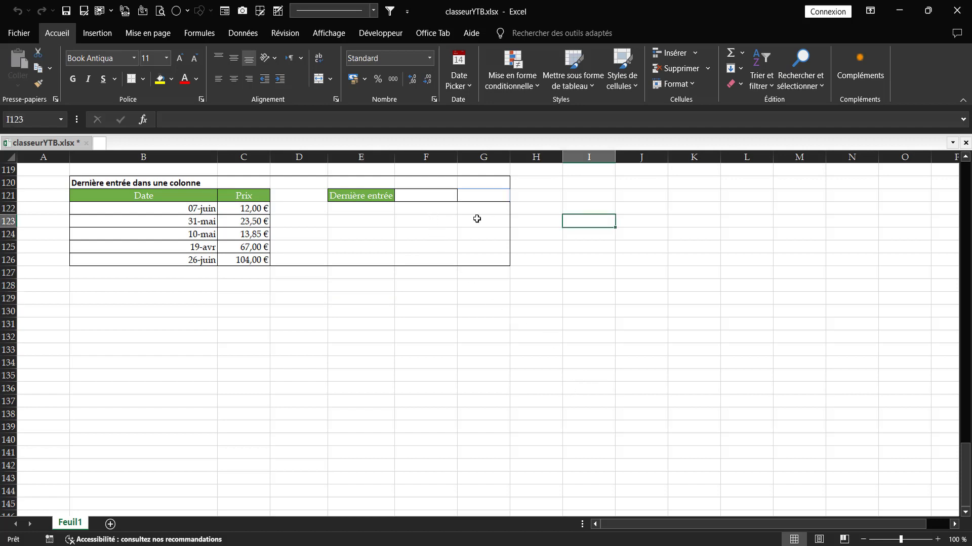
Start a RECHERCHE formula in F121, beside the Dernière entrée label, with 2 as the lookup value.
click(421, 197)
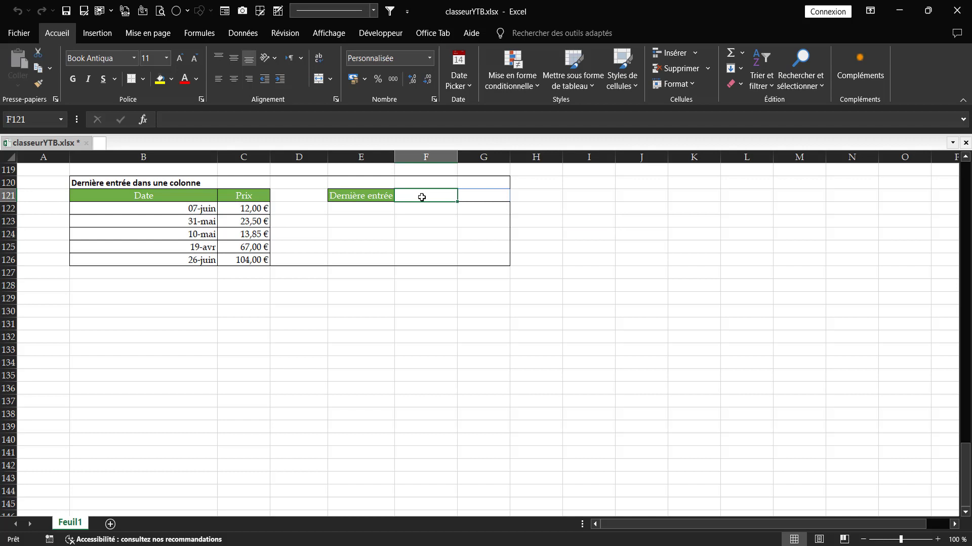
text(=)
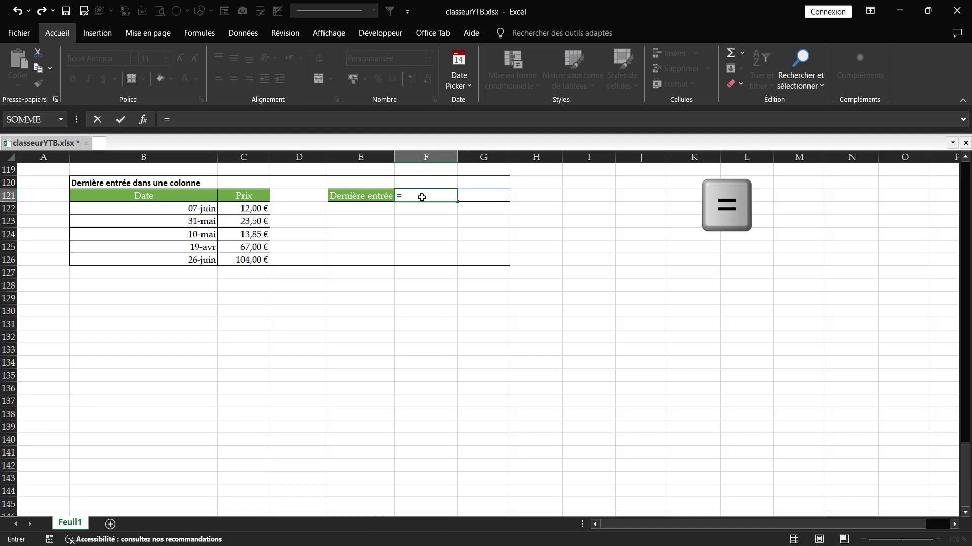
text(rech)
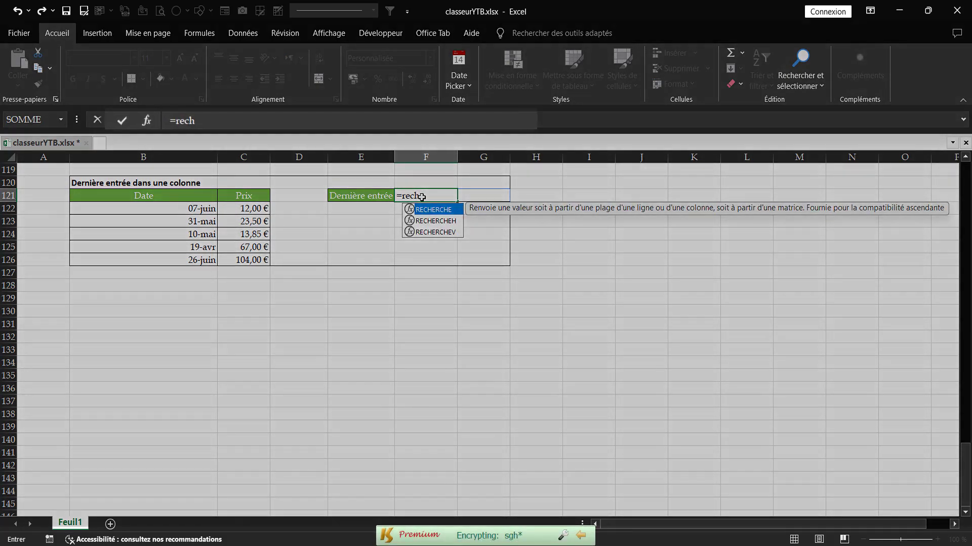
key(Tab)
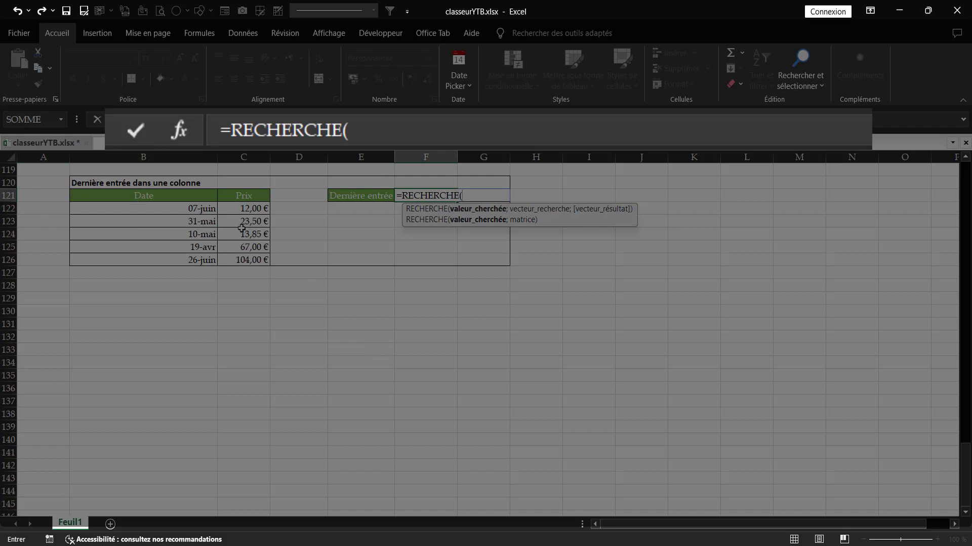
text(2)
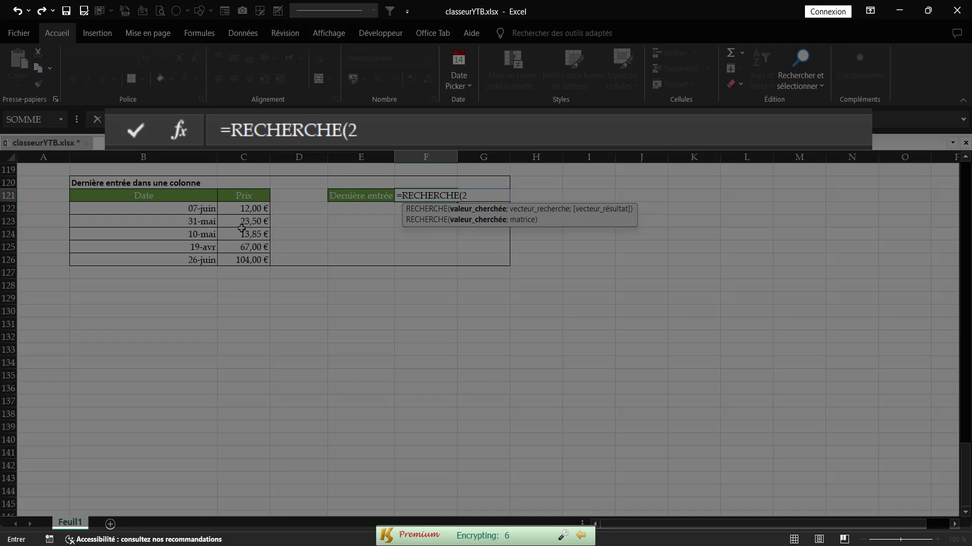
text(;)
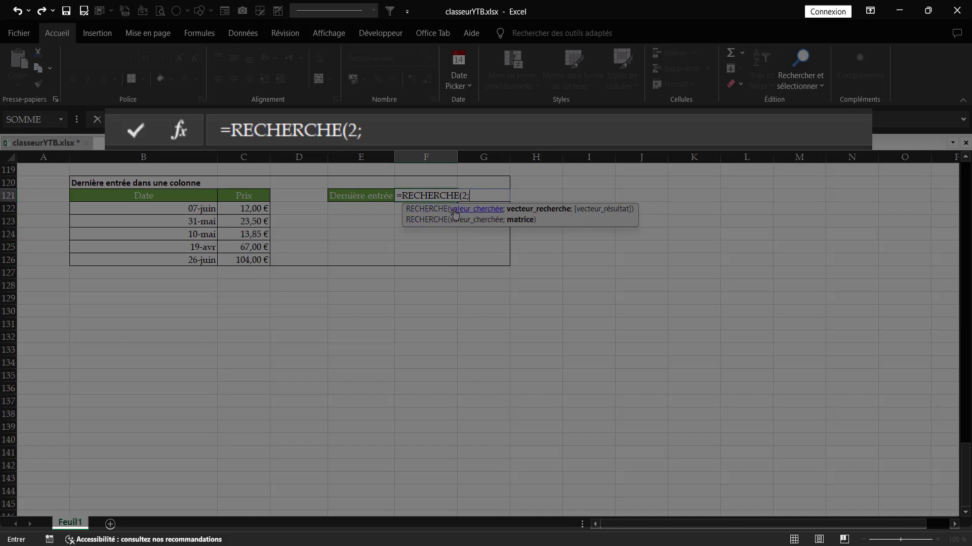
Add 1/(b:b<>"") as the lookup vector of the RECHERCHE formula, followed by the argument separator.
click(477, 213)
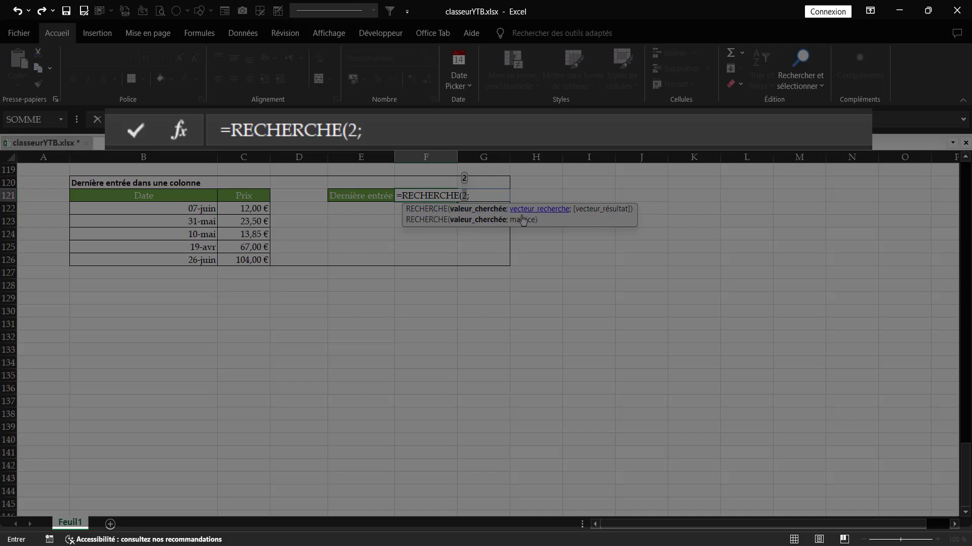
click(497, 193)
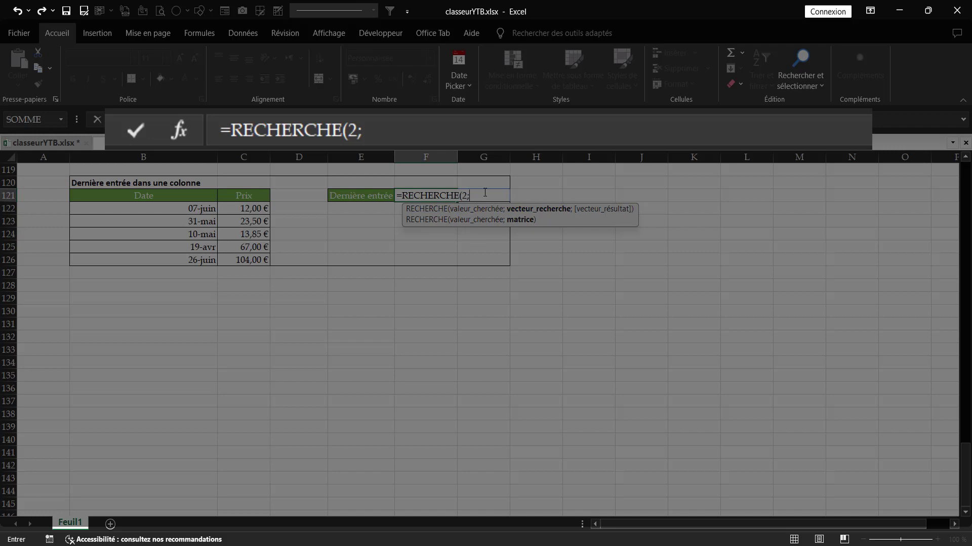
text(1)
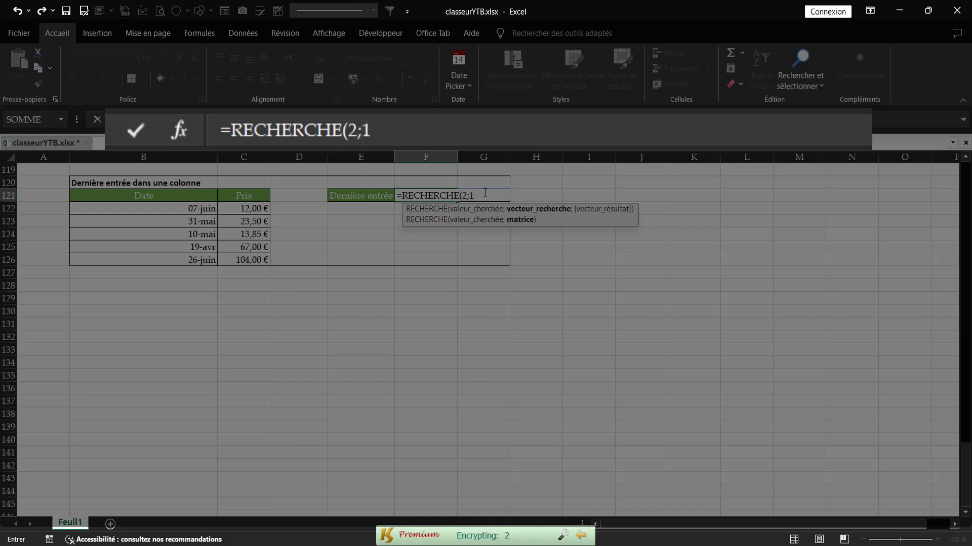
text(/)
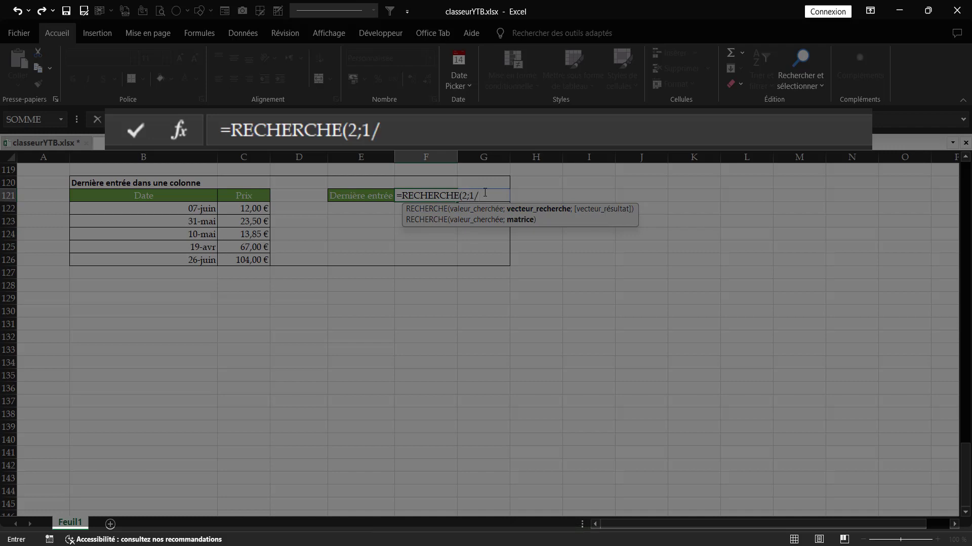
text(()
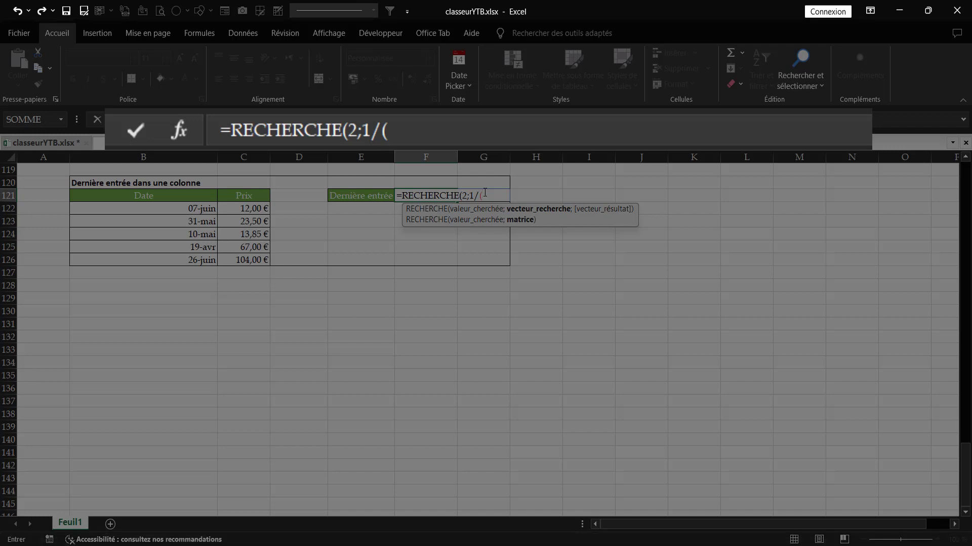
text(b:b)
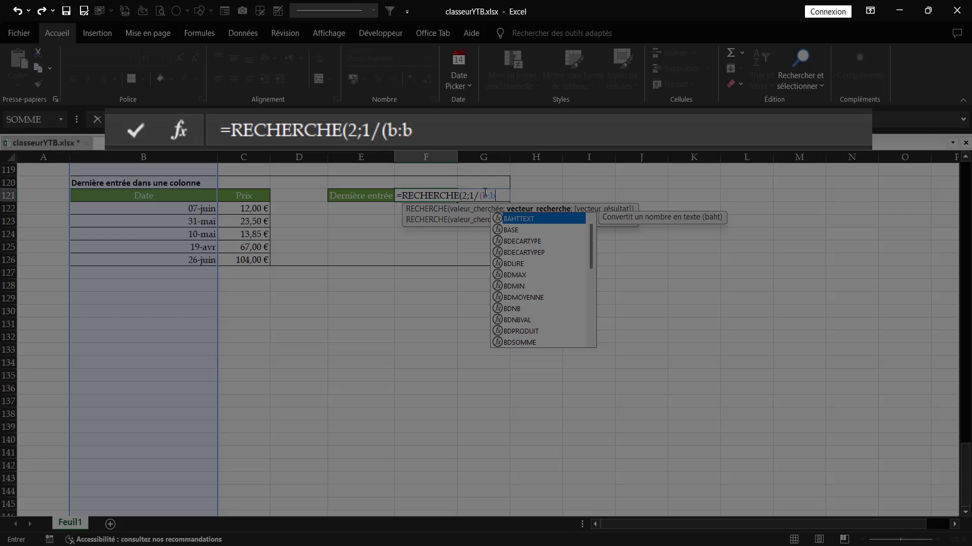
text(<)
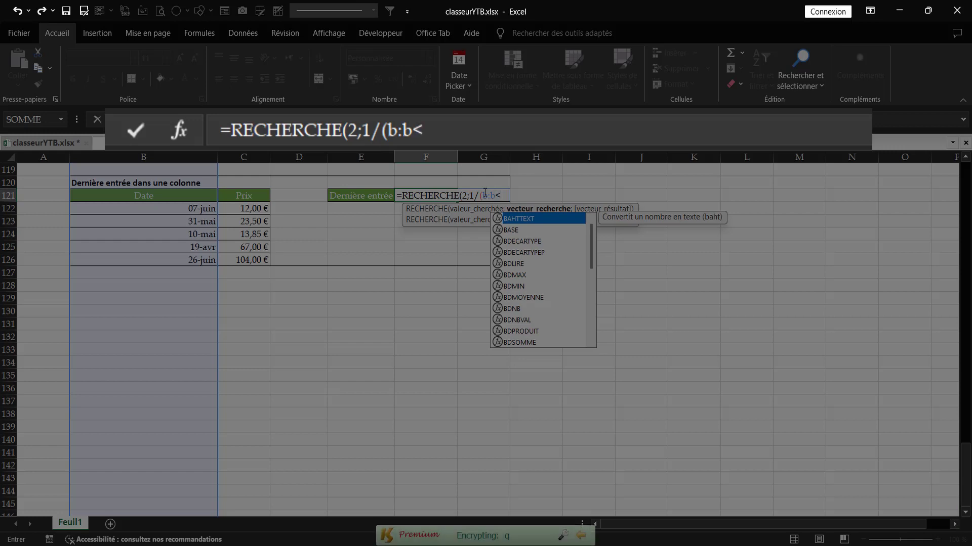
text(>)
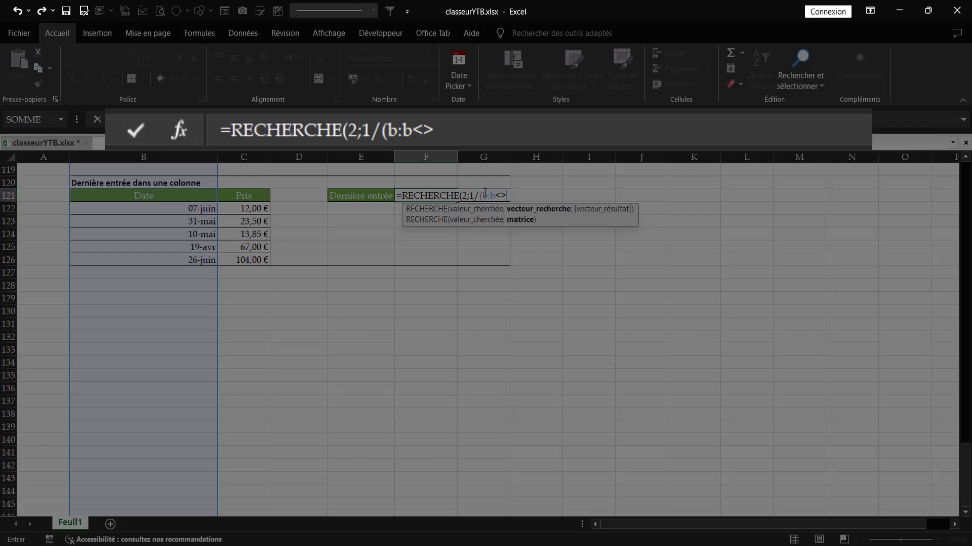
text("")
text())
text(;)
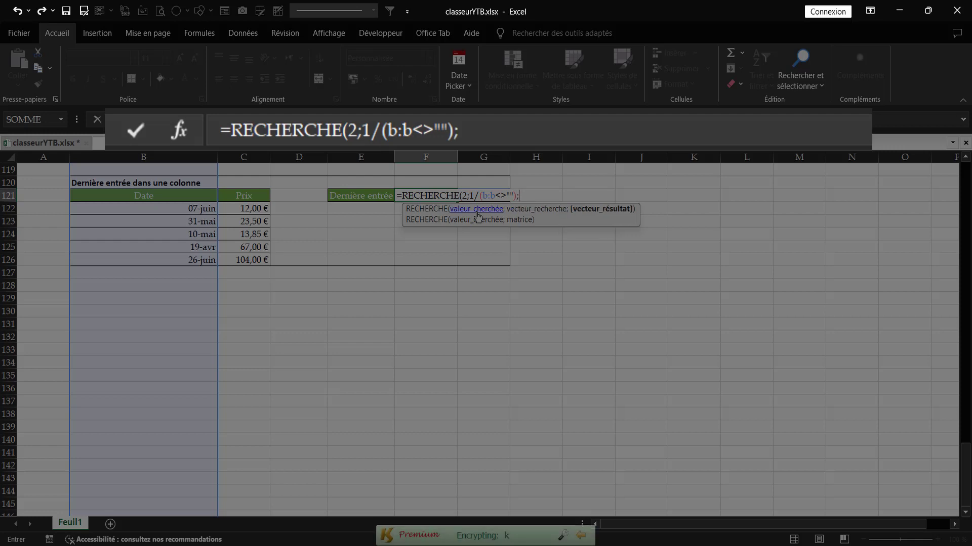
Complete the RECHERCHE formula with b:b as the result vector and enter it, keeping F121 selected.
click(478, 218)
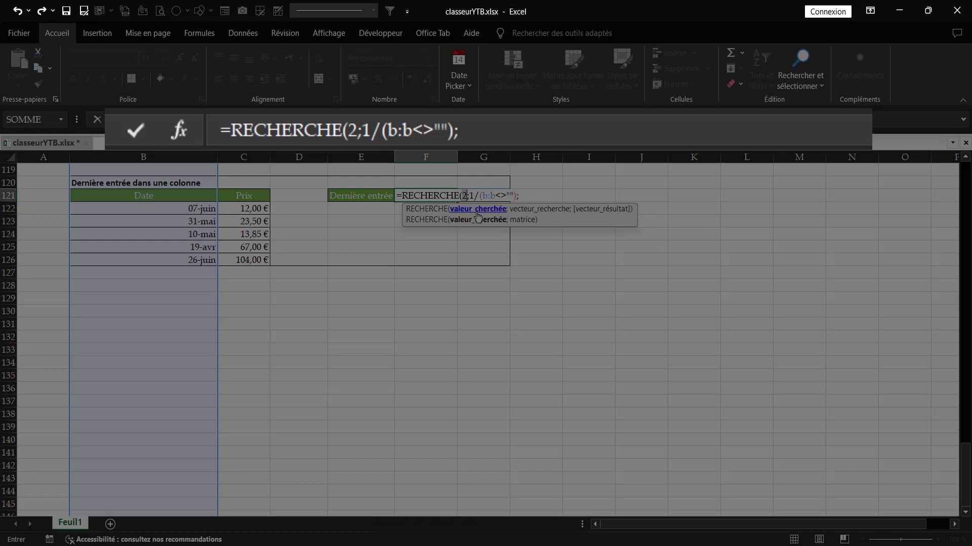
click(530, 198)
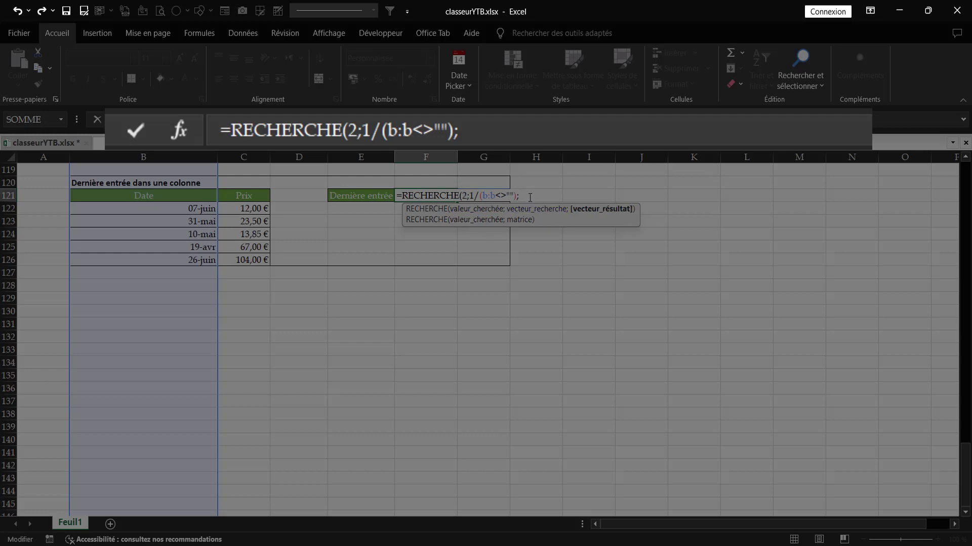
text(b)
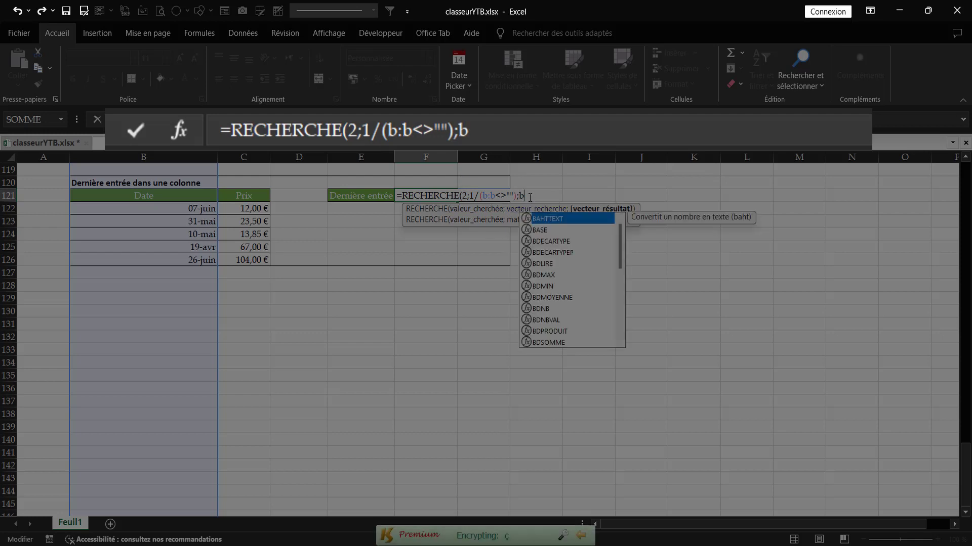
text(:)
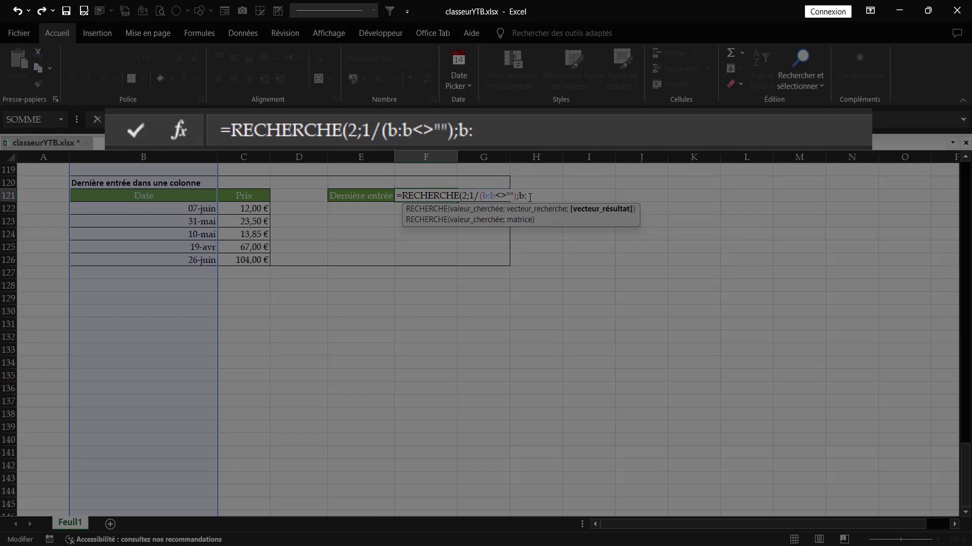
text(b)
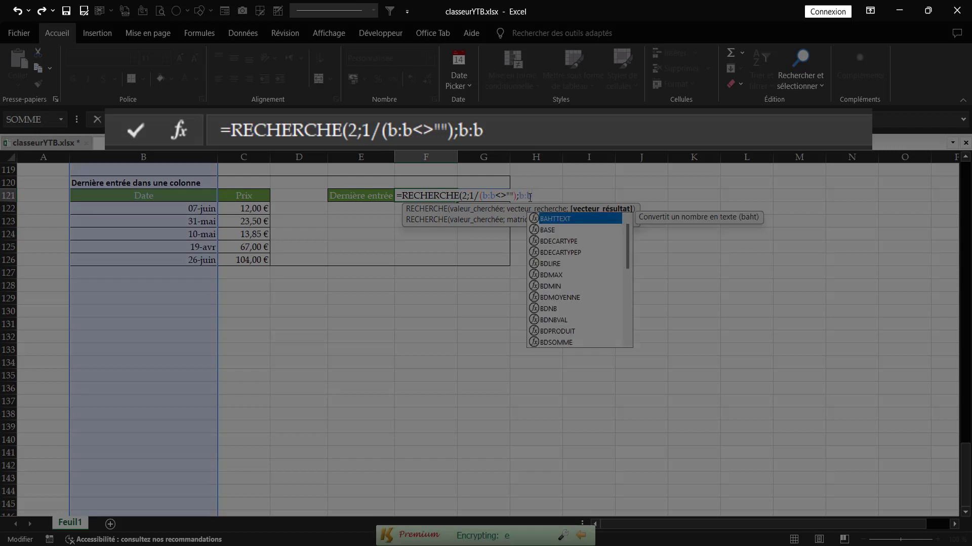
text())
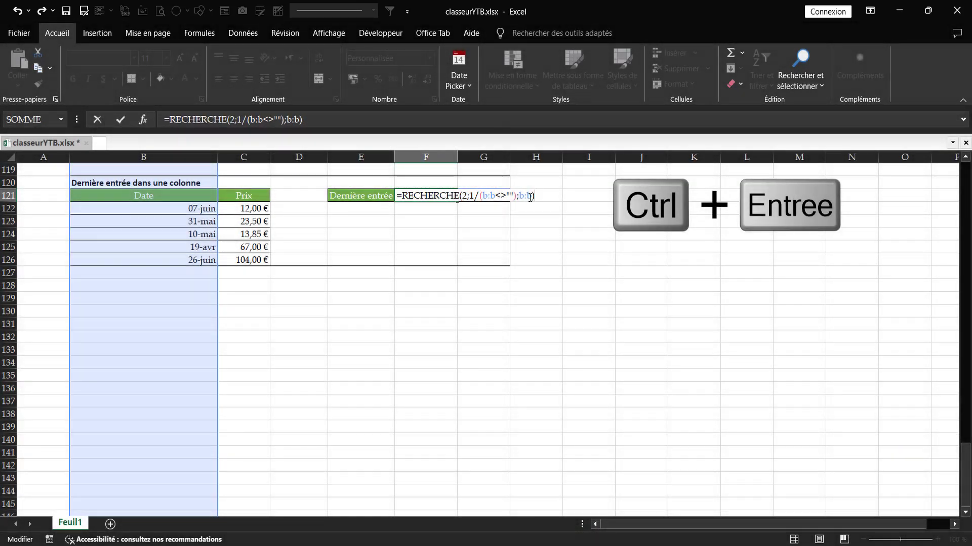
key(ctrl+Return)
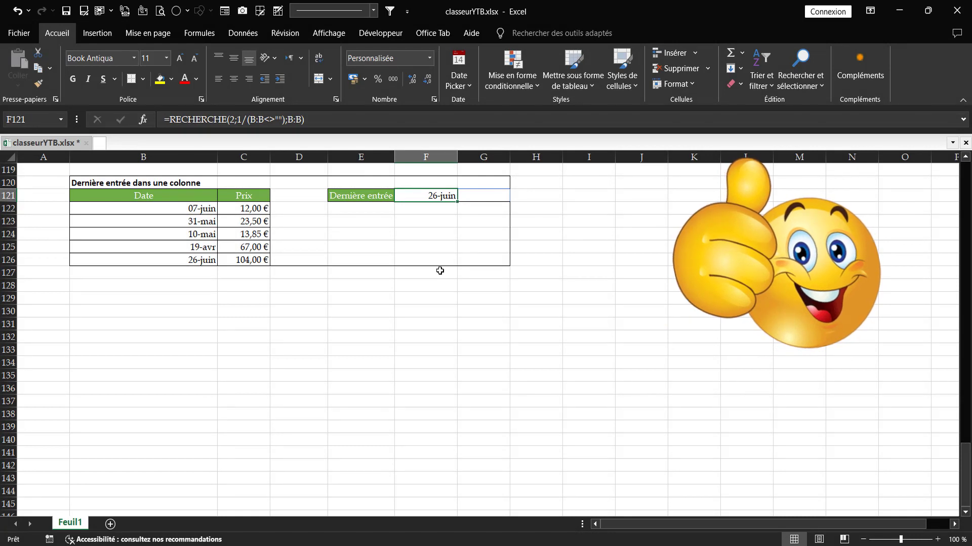
Replace the date in the last row of the table, cell B126, with 30/08.
click(198, 258)
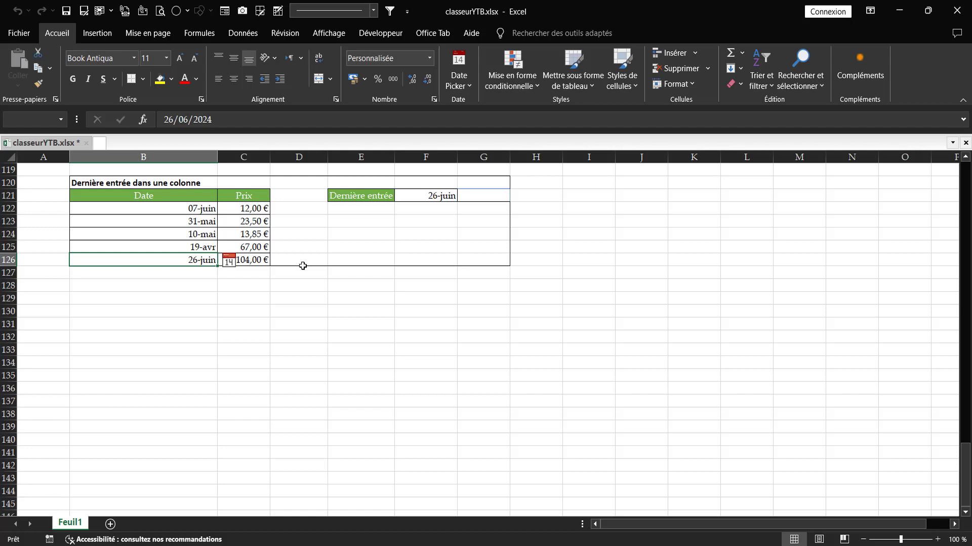
text(30)
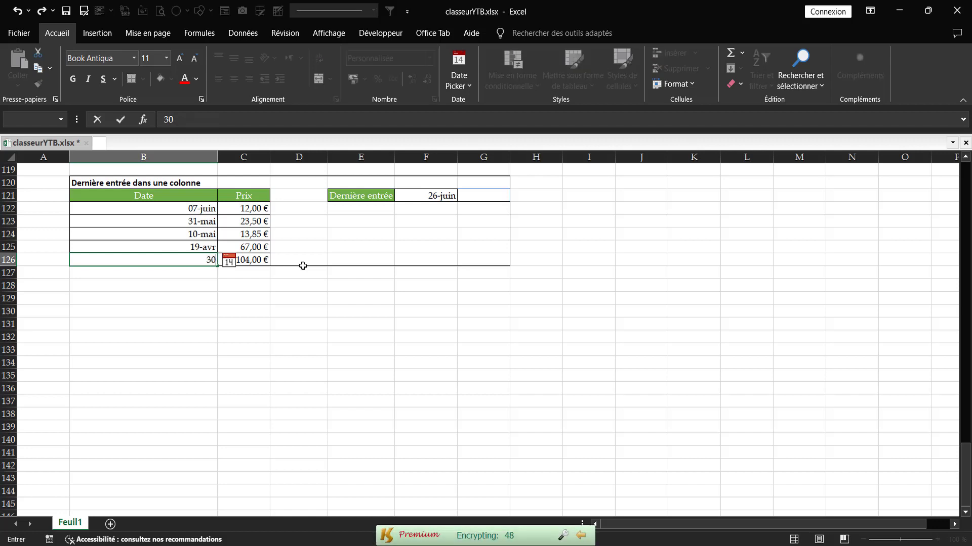
text(/08)
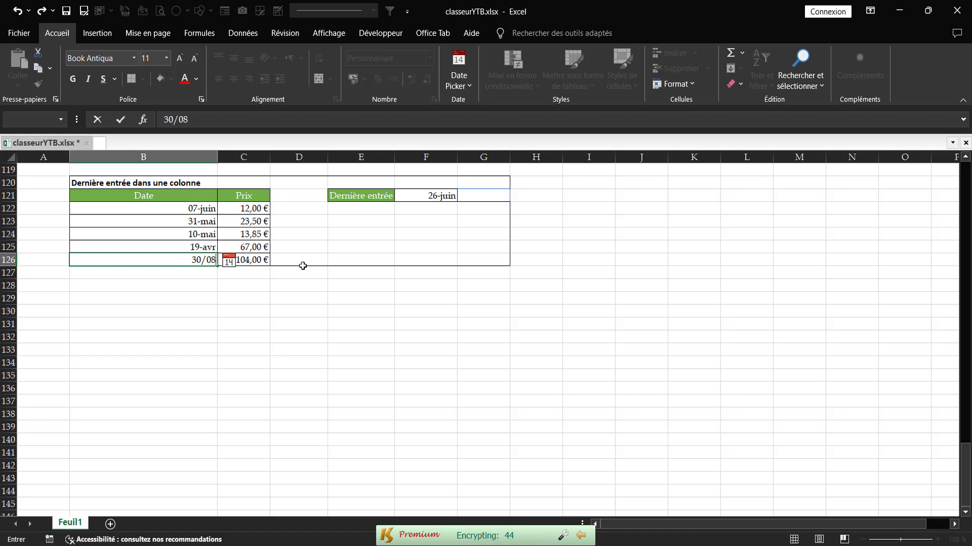
key(Return)
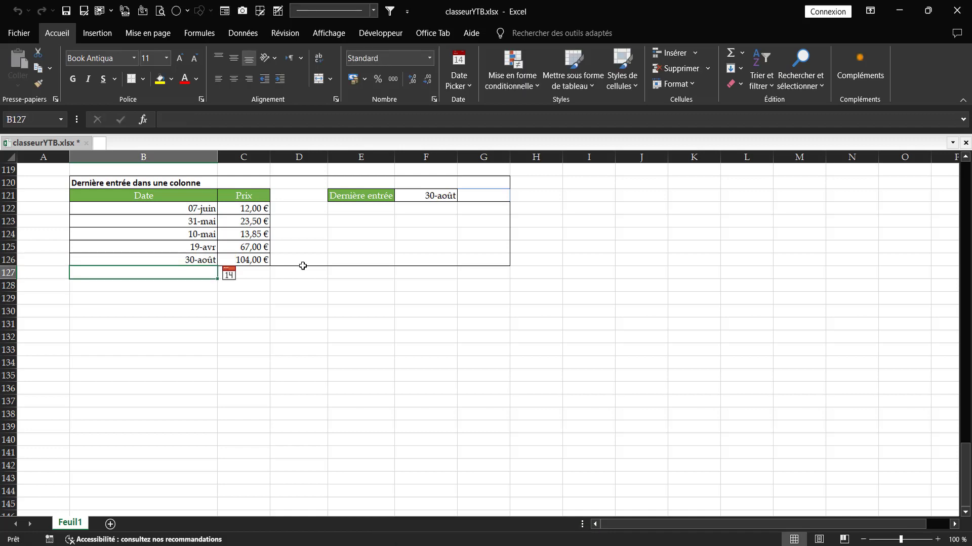
click(443, 218)
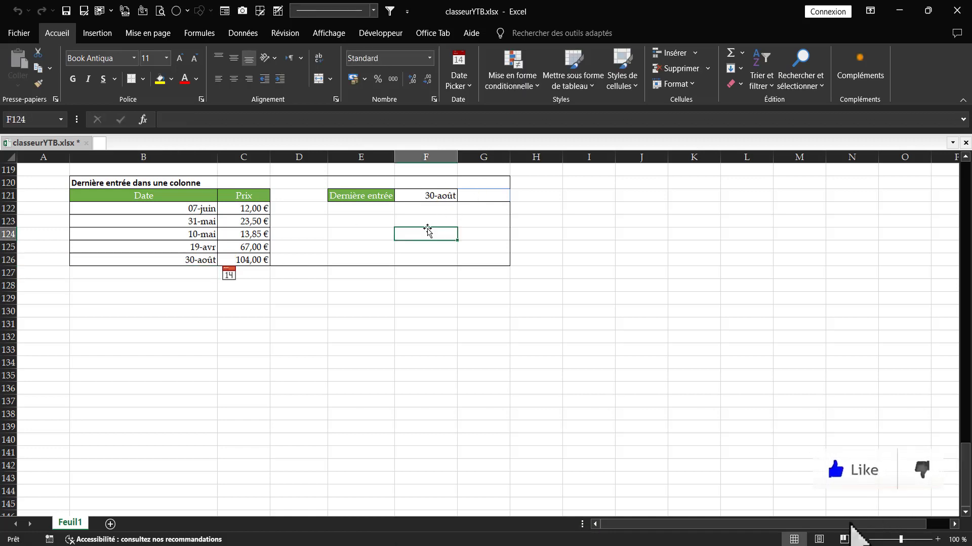
Review the Date and Personnalisée number formats offered for the dates in B122:B126, and close the dialog without applying any.
click(206, 257)
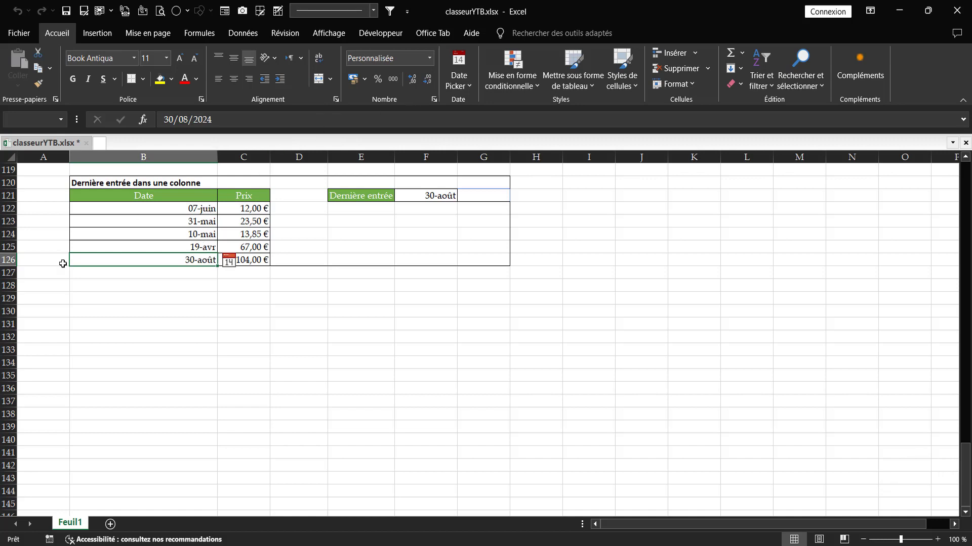
drag(184, 212, 178, 260)
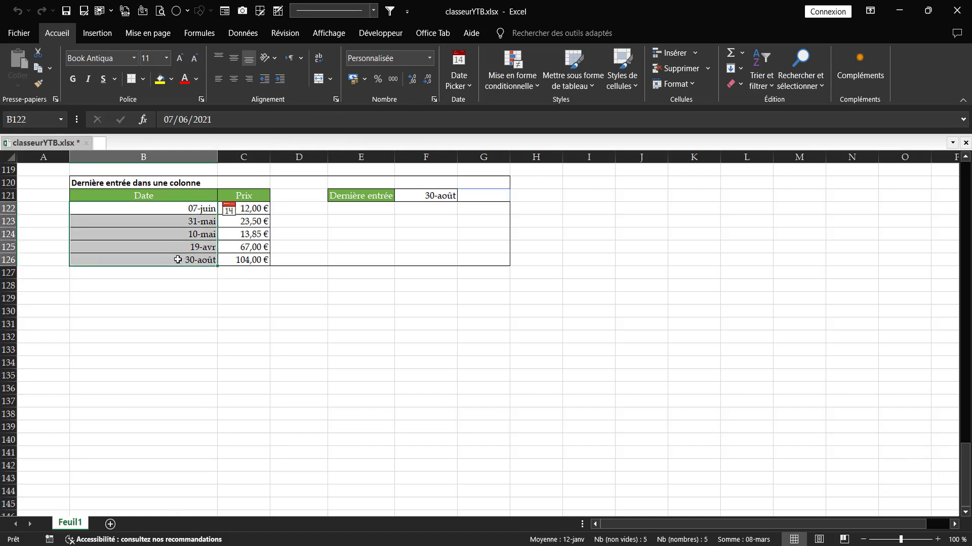
right_click(178, 259)
click(202, 466)
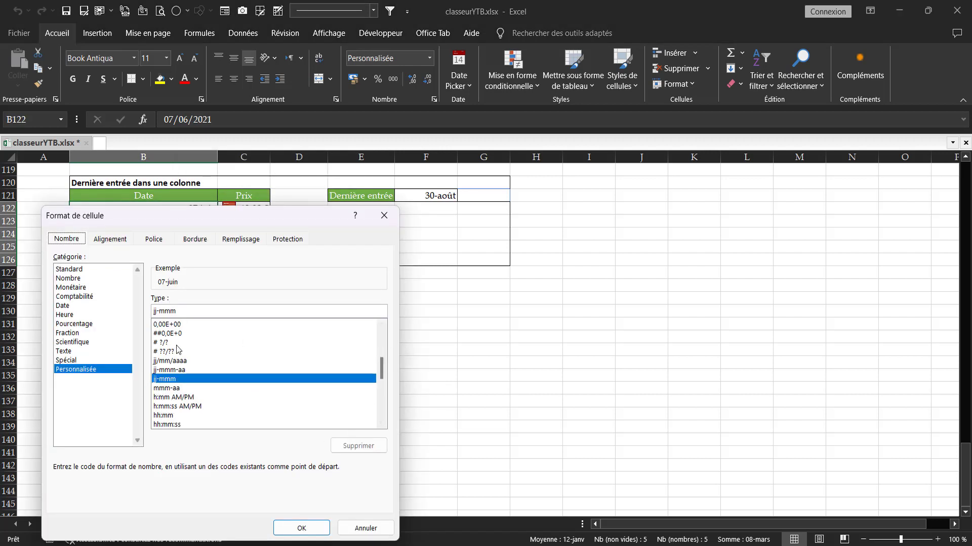
click(69, 306)
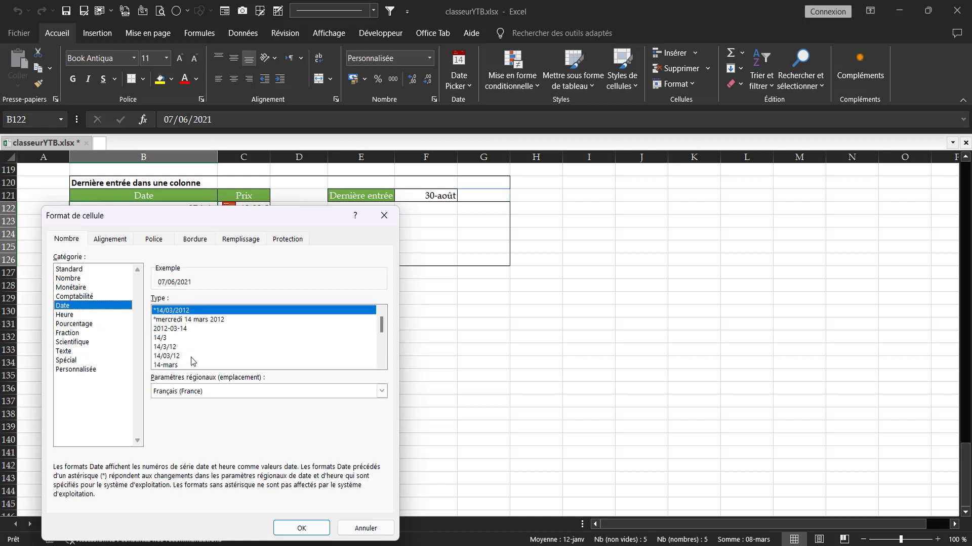
scroll(381, 331, down, 3)
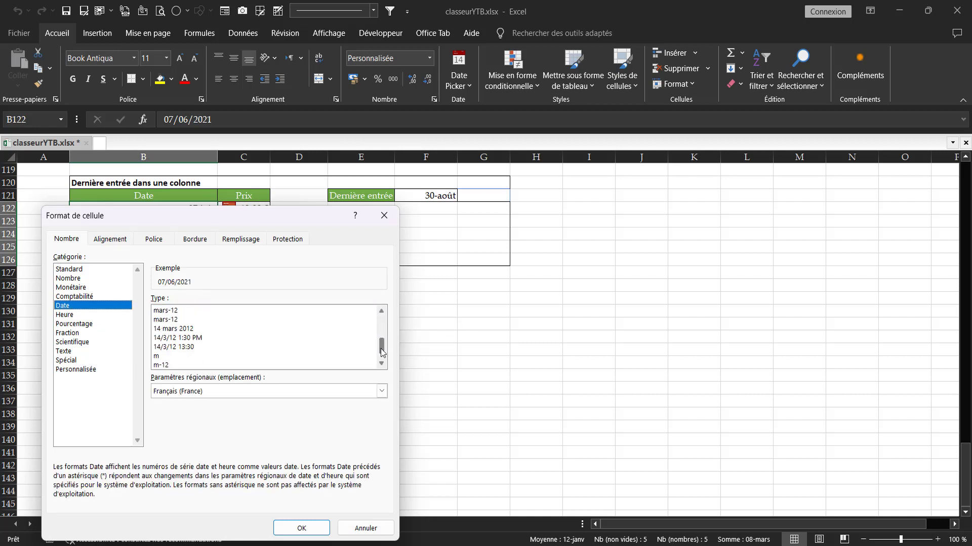
click(78, 370)
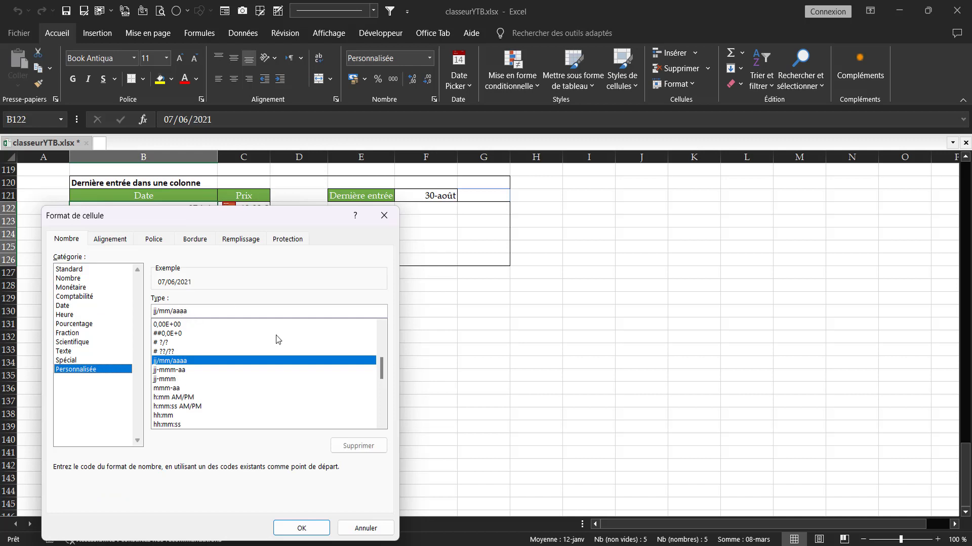
click(373, 526)
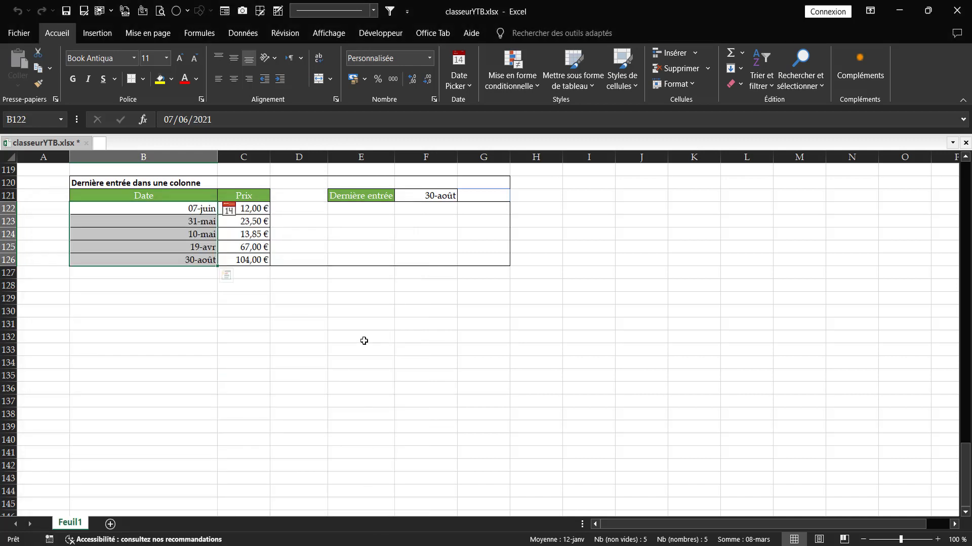
Copy the RECHERCHE formula from F121 into the adjacent cell G121 by filling it one column across.
click(435, 197)
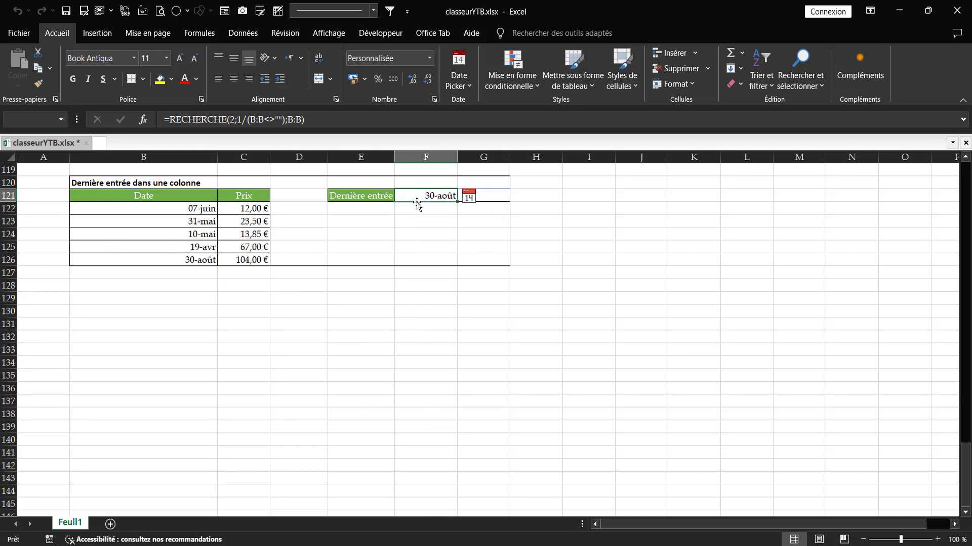
click(478, 233)
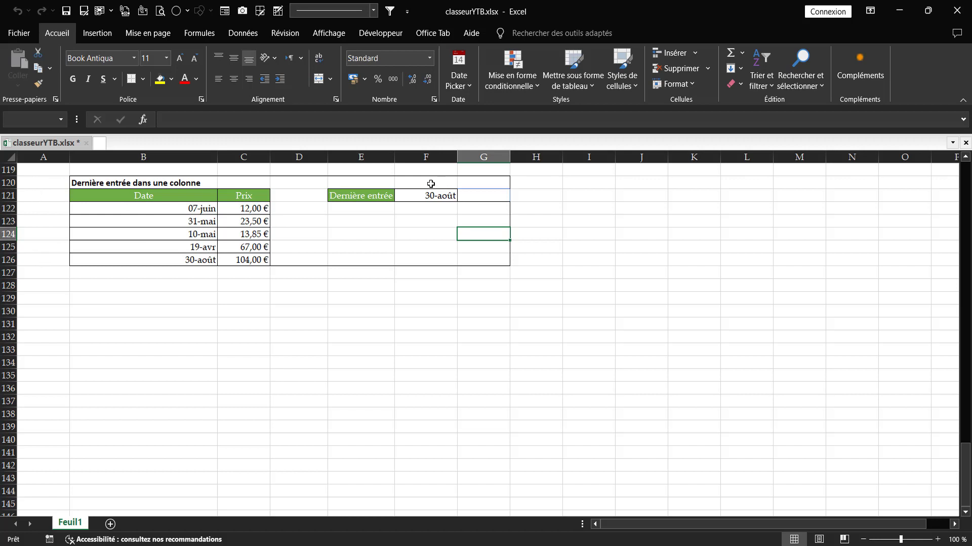
click(452, 199)
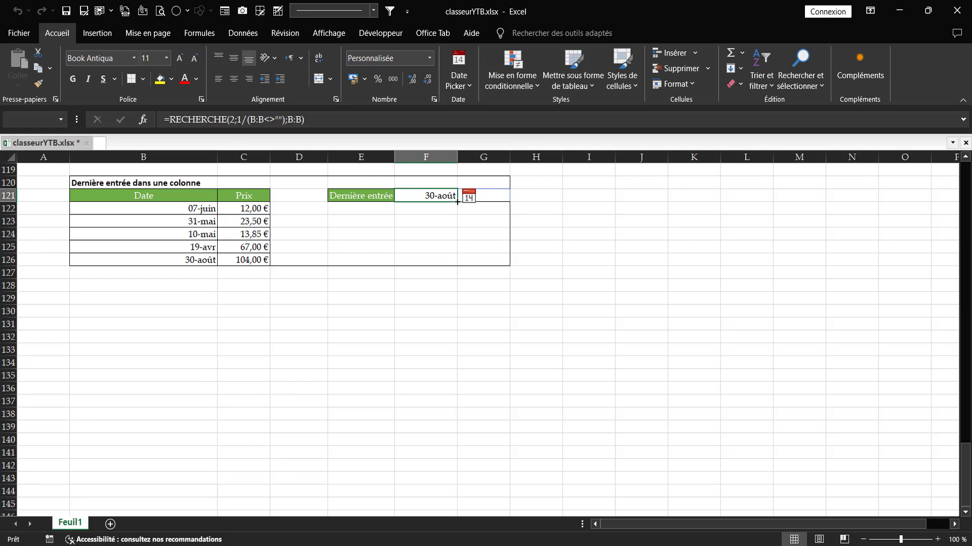
drag(457, 202, 496, 198)
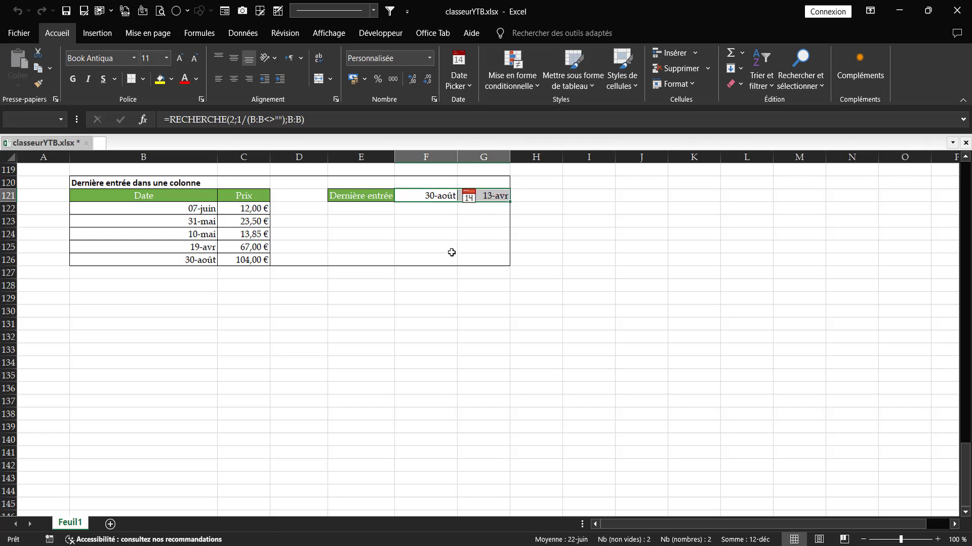
Change the number format of the copied formula cell G121 to Standard and finally to Monétaire.
click(492, 195)
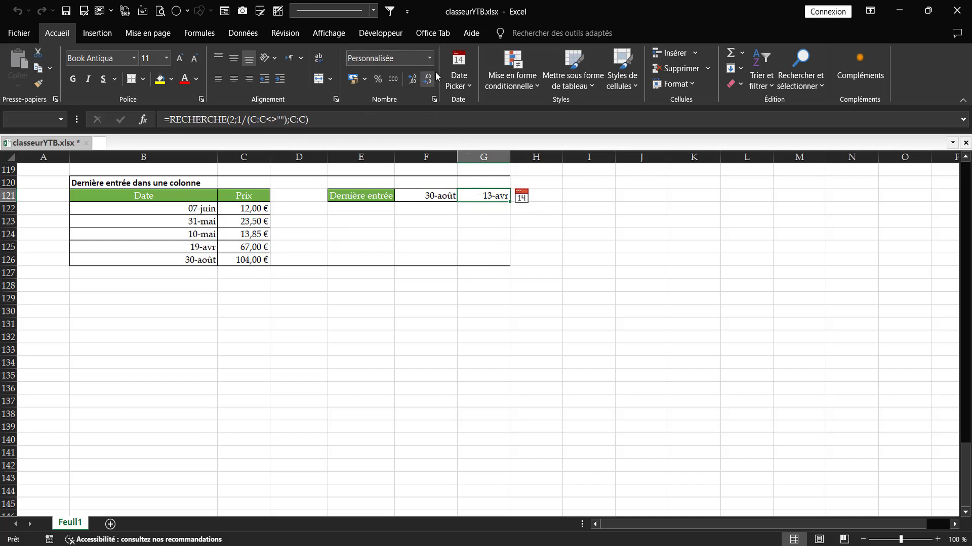
click(428, 60)
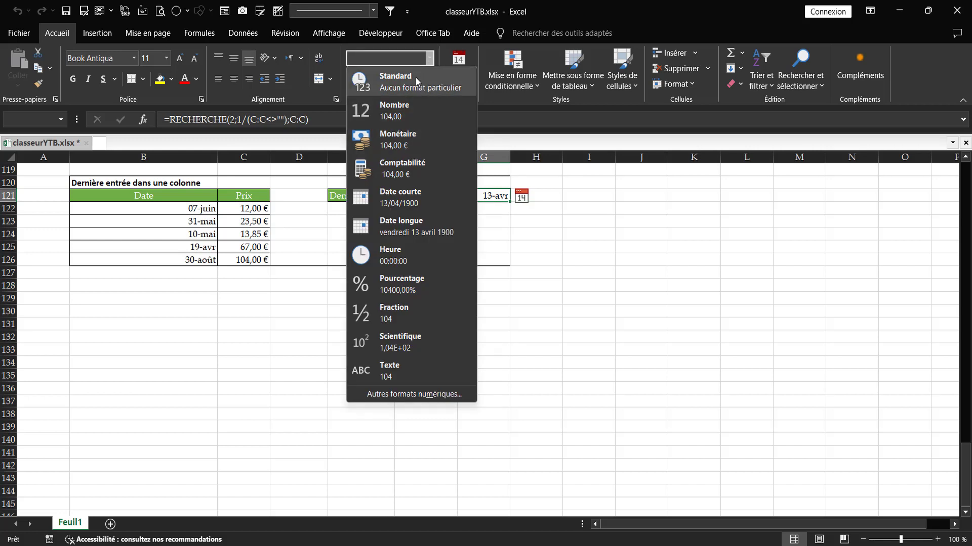
click(414, 77)
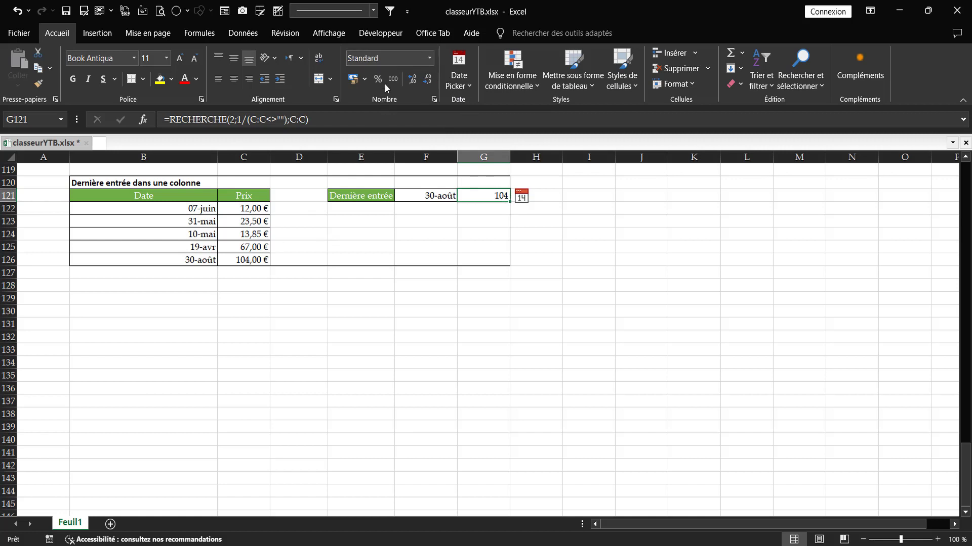
click(432, 60)
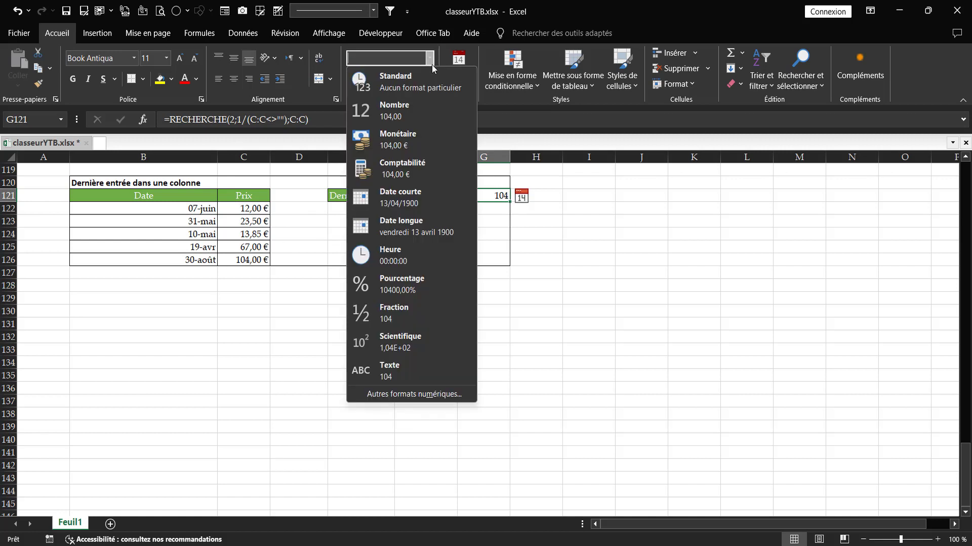
click(420, 149)
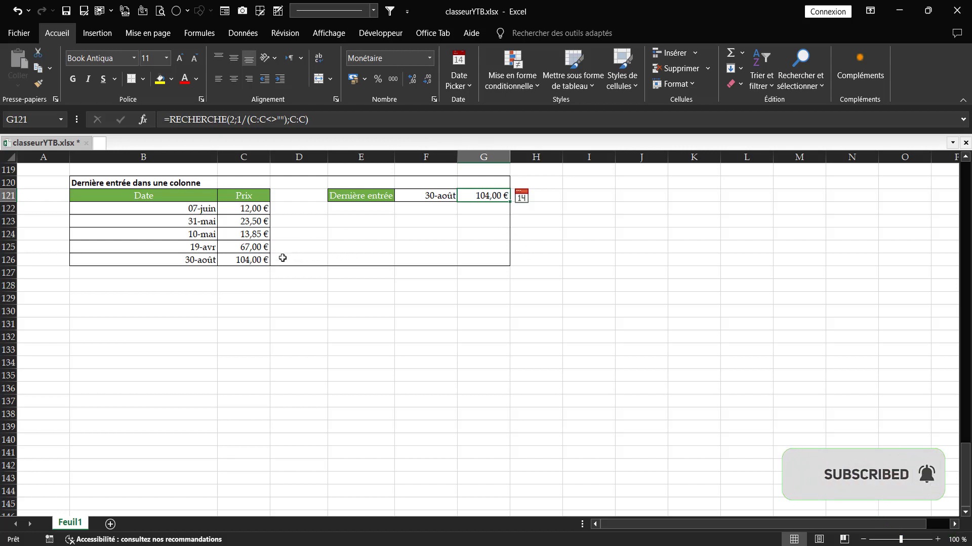
Replace the price in the last row of the table, cell C126, with 102,75 and check the Dernière entrée cells.
click(251, 261)
text(102)
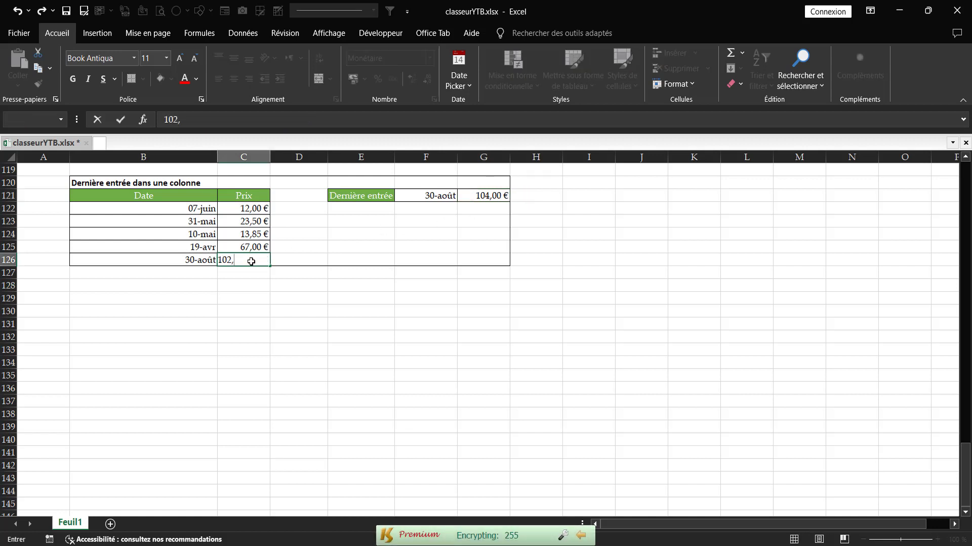
text(,75)
key(Return)
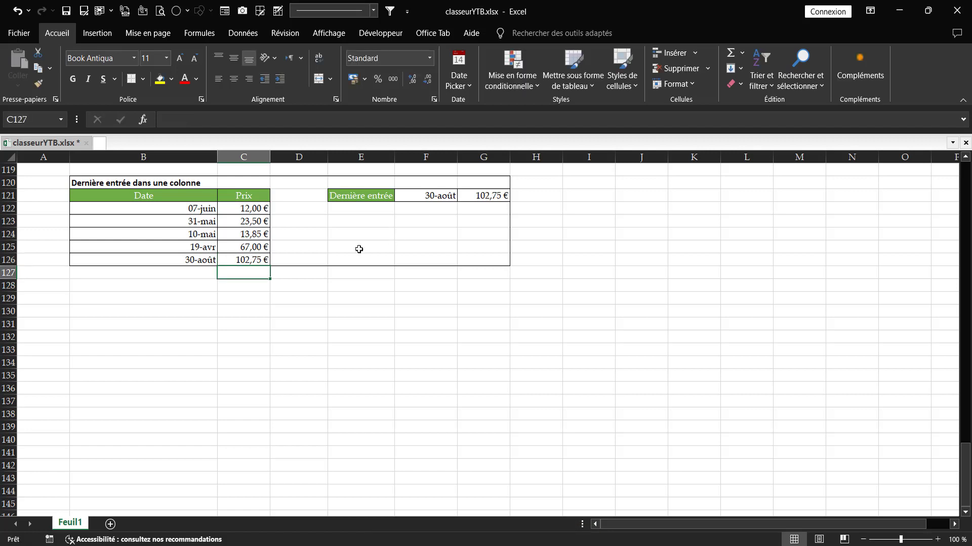
click(465, 225)
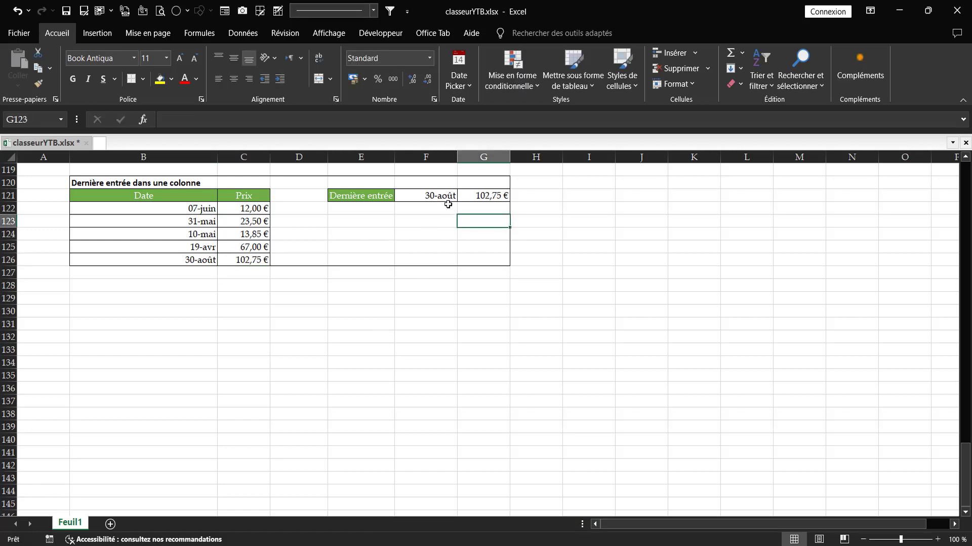
click(436, 198)
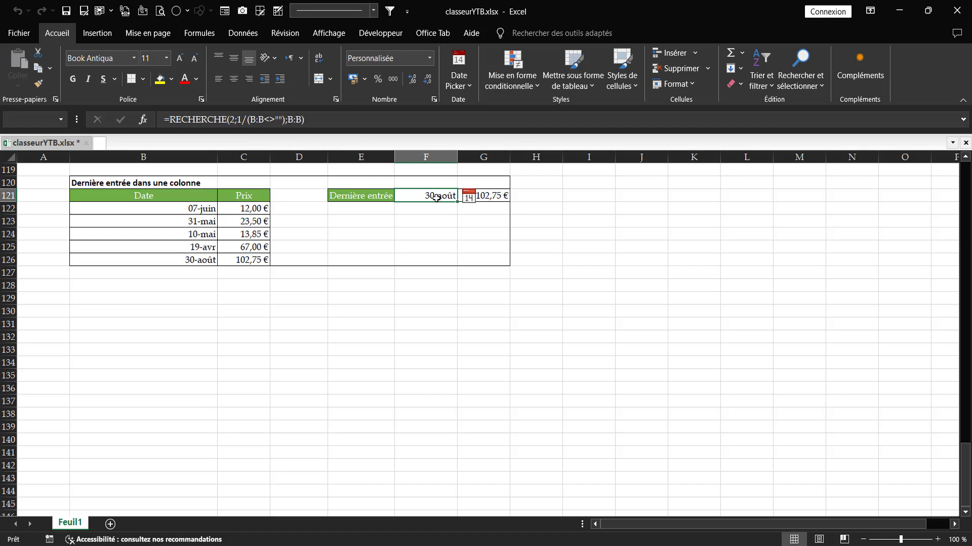
click(429, 242)
click(570, 216)
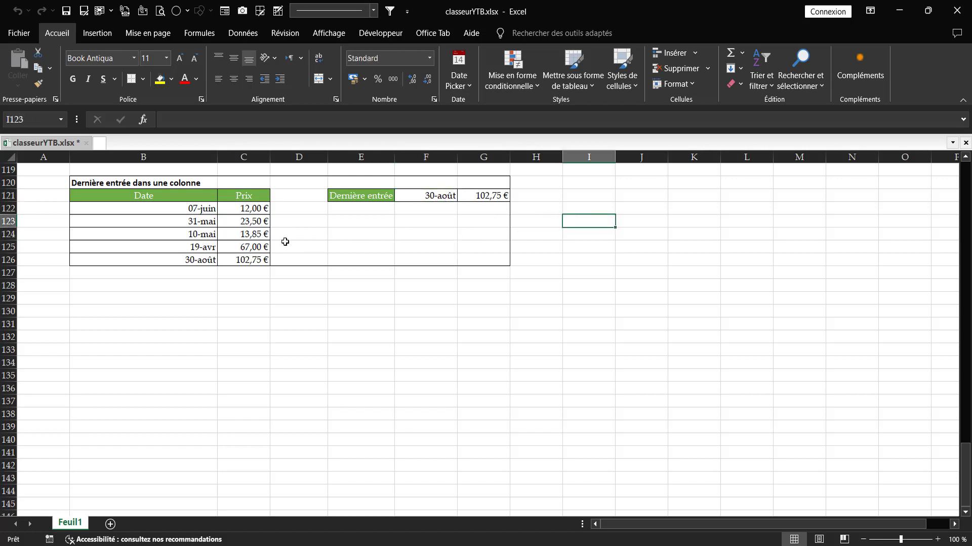